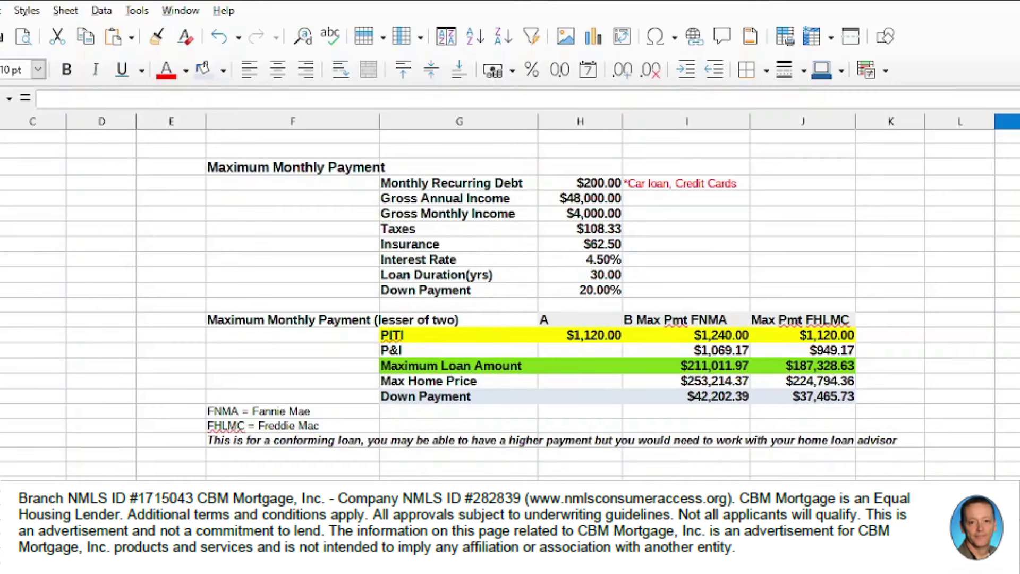
Review how Gross Monthly Income, monthly Taxes and monthly Insurance are derived from the inputs.
{"action": "left_click", "coordinate": [1, 197]}
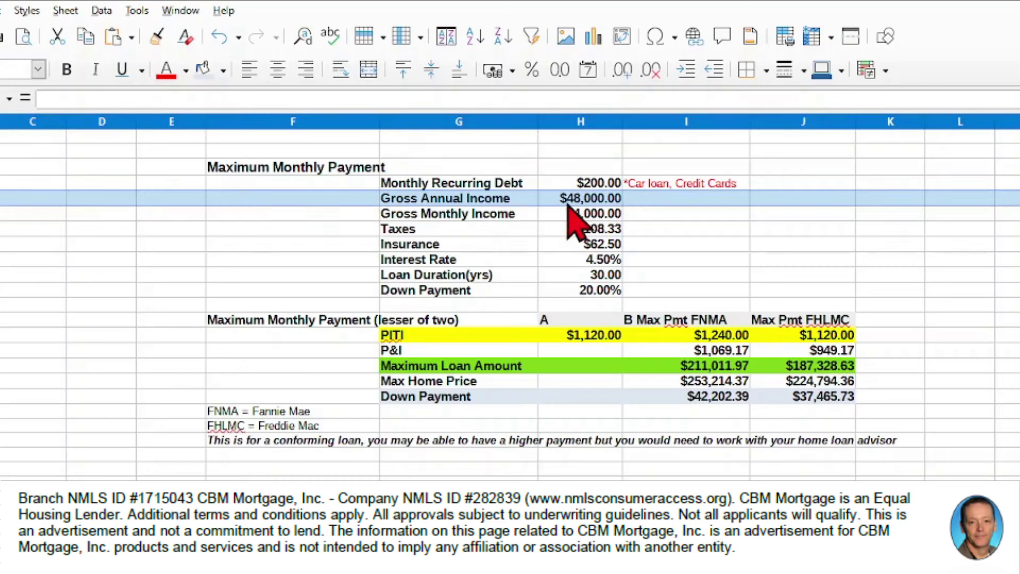
{"action": "left_click", "coordinate": [595, 213]}
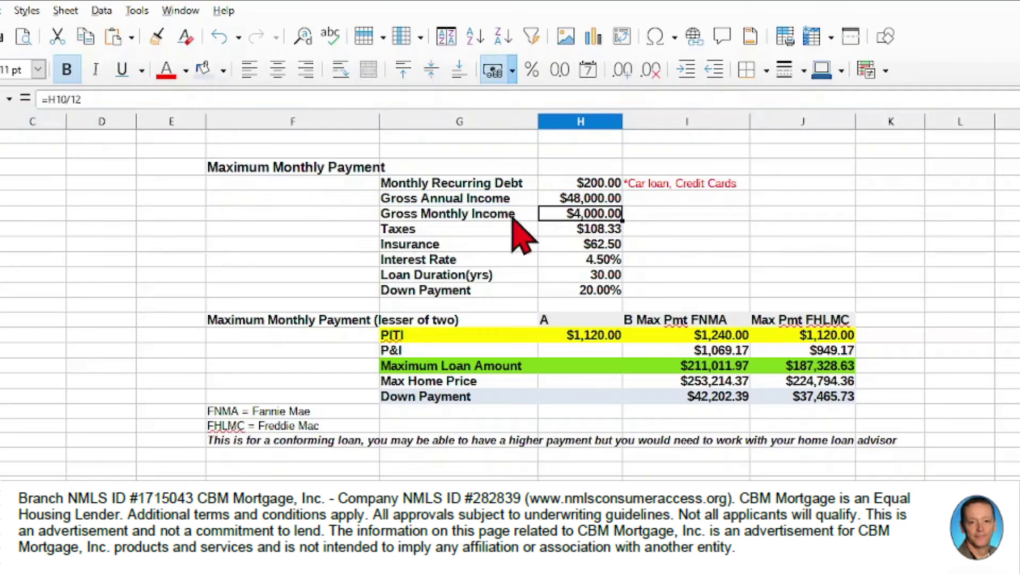
{"action": "left_click", "coordinate": [572, 200]}
{"action": "left_click", "coordinate": [572, 215]}
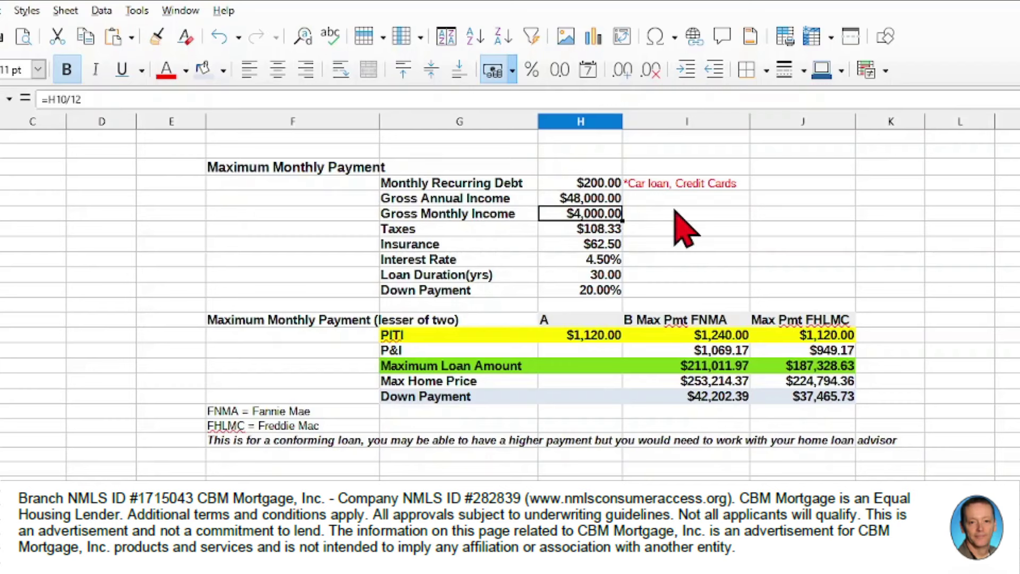
{"action": "left_click", "coordinate": [587, 232]}
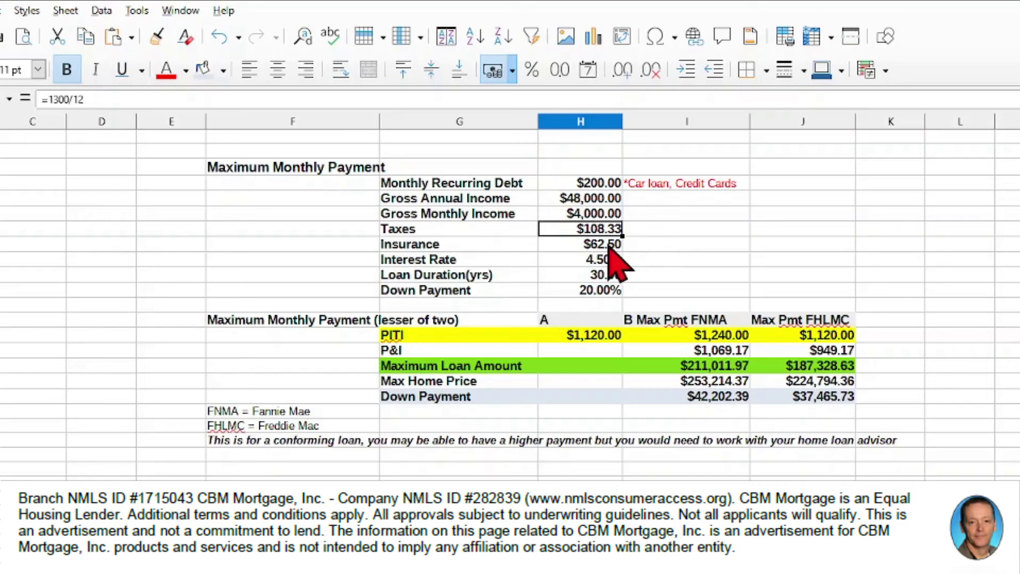
{"action": "left_click", "coordinate": [608, 246]}
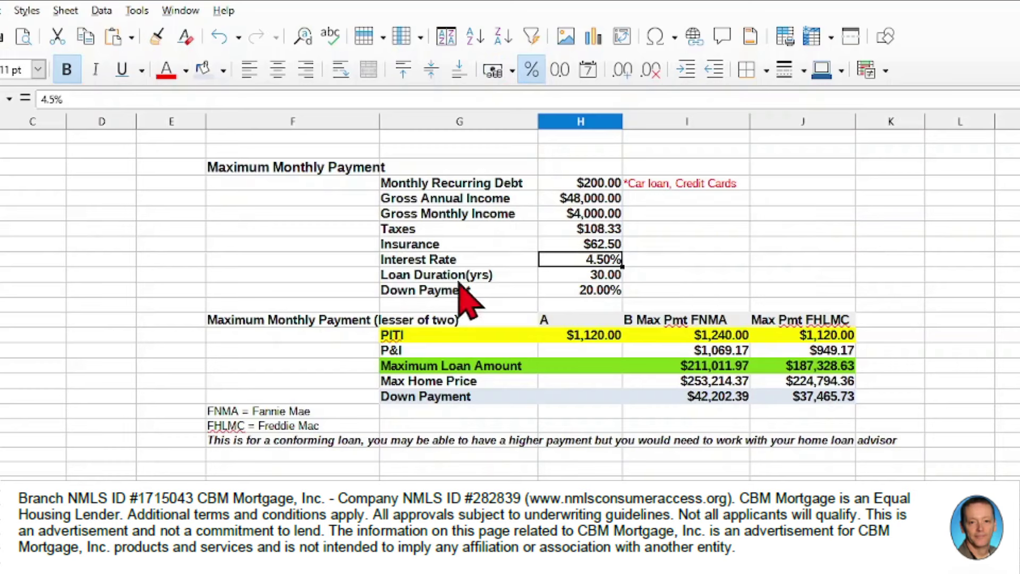
Check the Loan Duration, Down Payment percentage and Monthly Recurring Debt input values.
{"action": "left_click", "coordinate": [606, 275]}
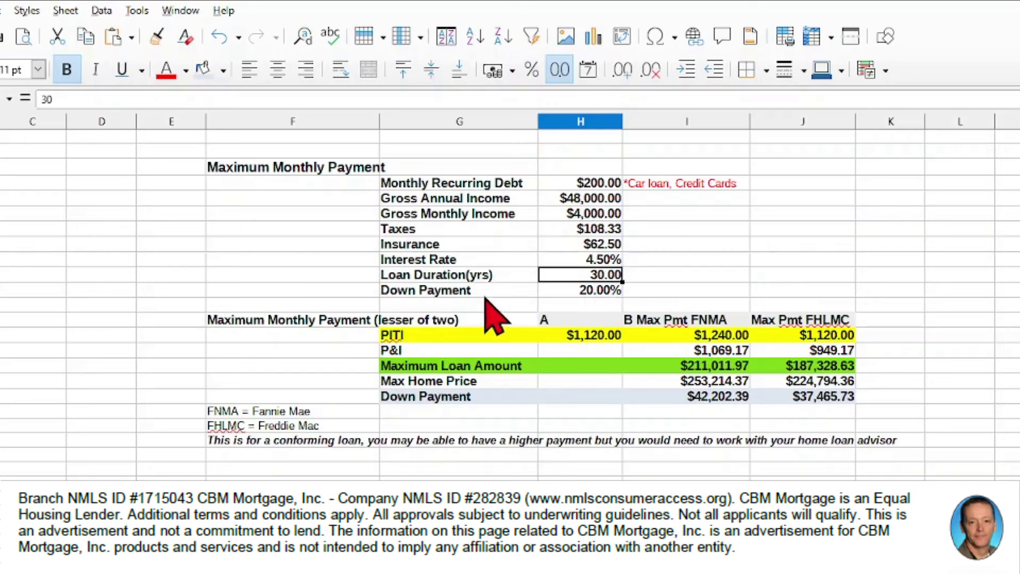
{"action": "left_click", "coordinate": [594, 294]}
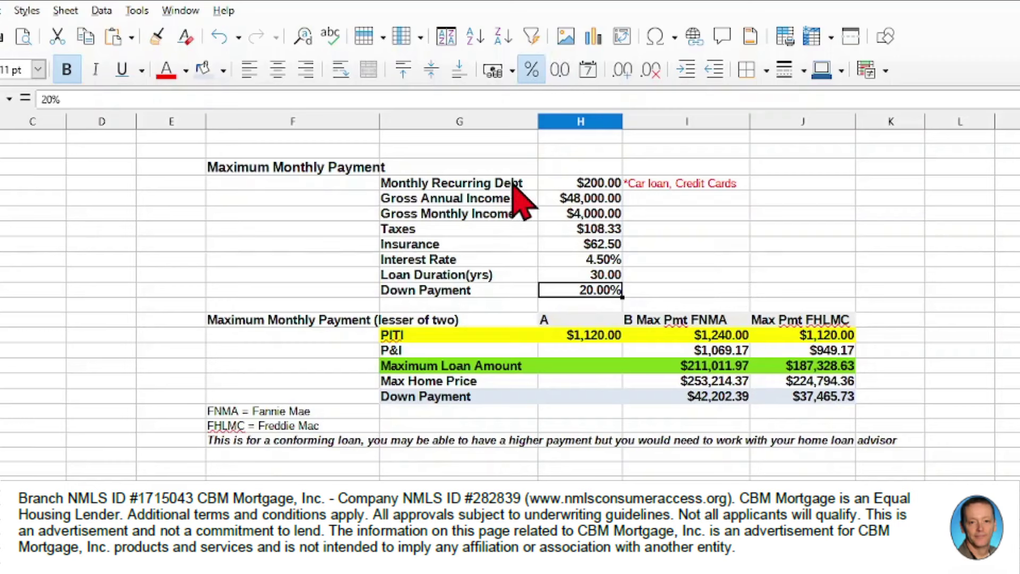
{"action": "left_click", "coordinate": [583, 182]}
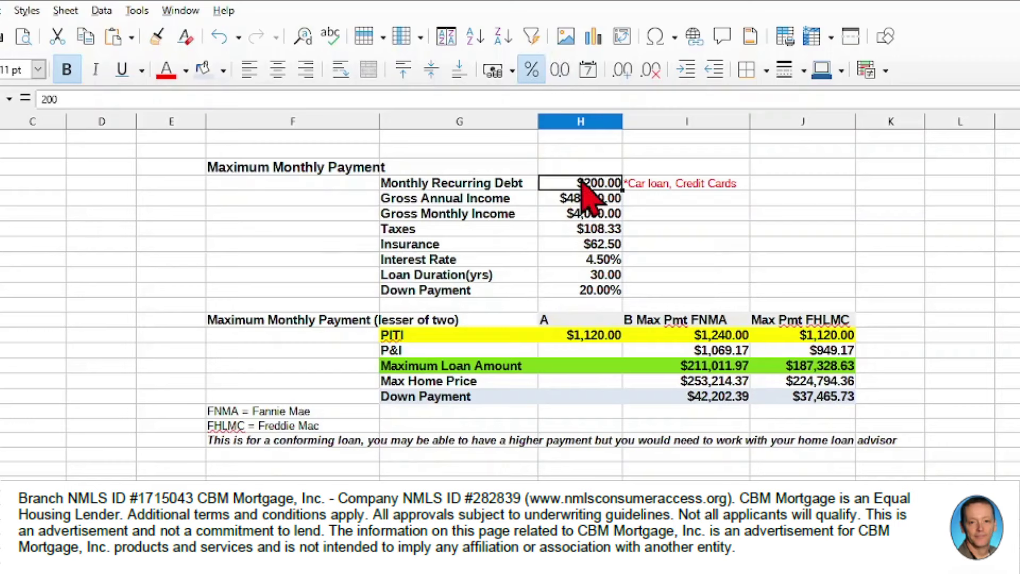
{"action": "left_click", "coordinate": [2, 182]}
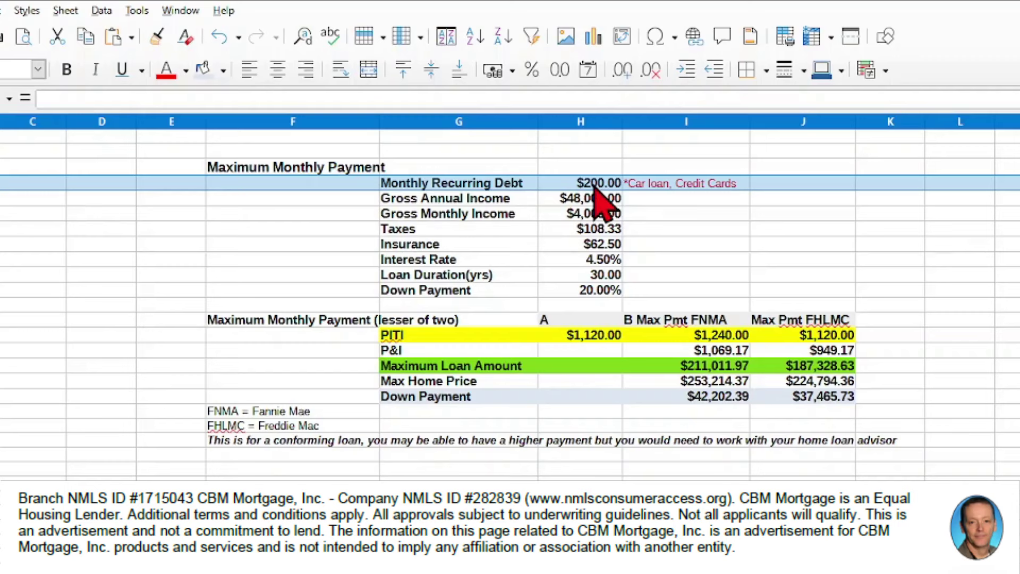
{"action": "left_click", "coordinate": [594, 184]}
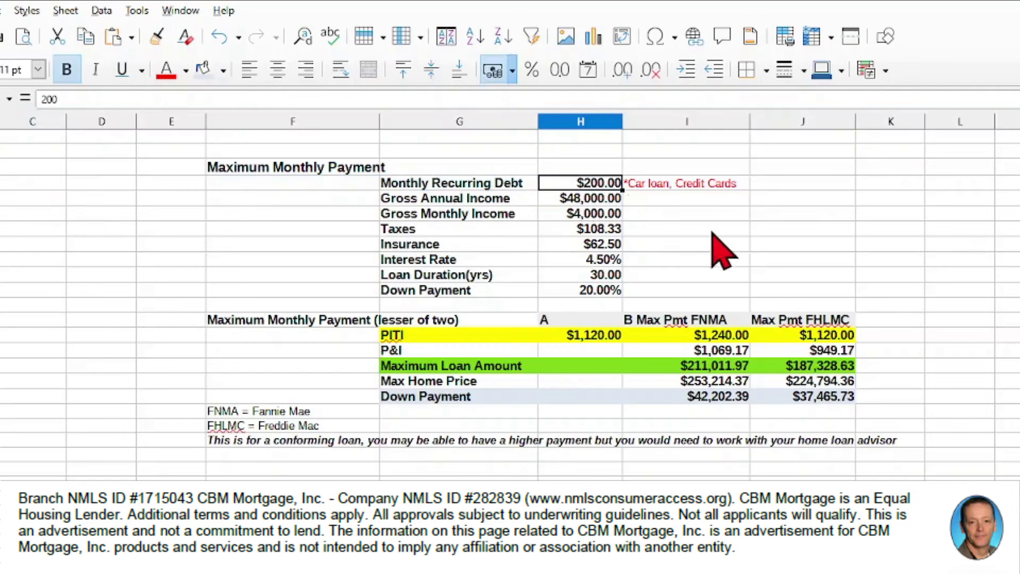
{"action": "left_click", "coordinate": [976, 213]}
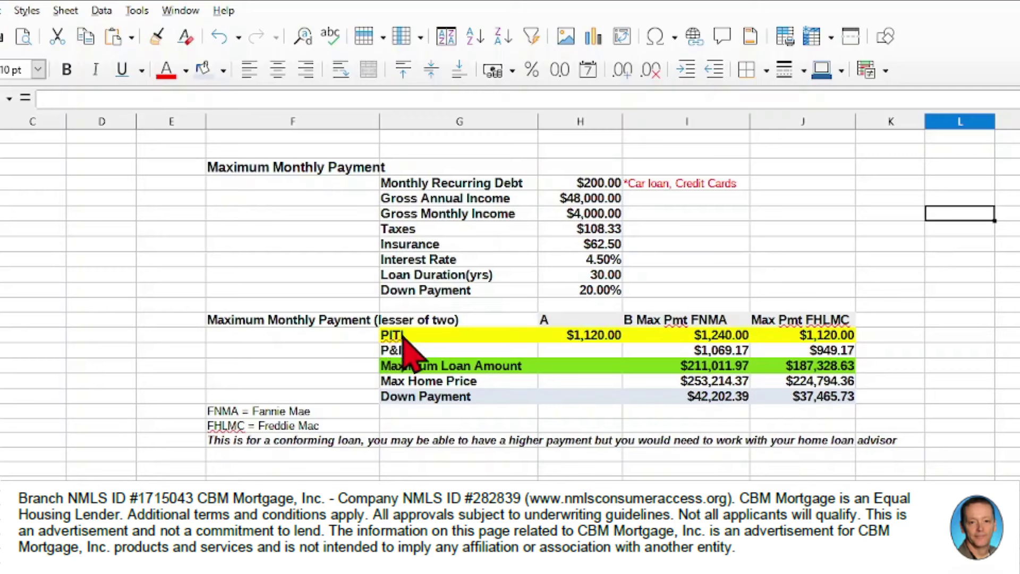
Inspect the 28% PITI formula and the Gross Monthly Income it references.
{"action": "left_click", "coordinate": [585, 334]}
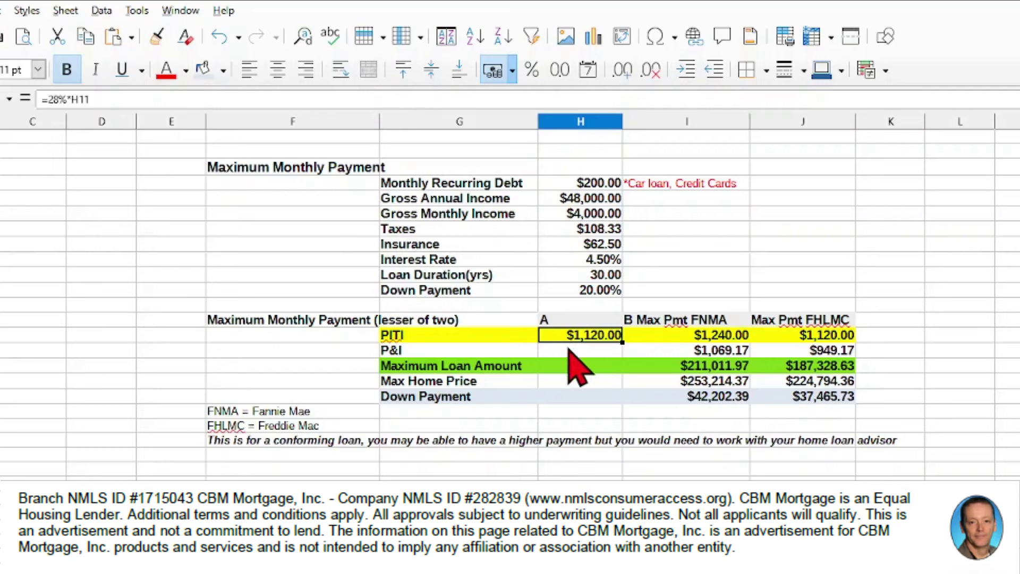
{"action": "left_click", "coordinate": [707, 334]}
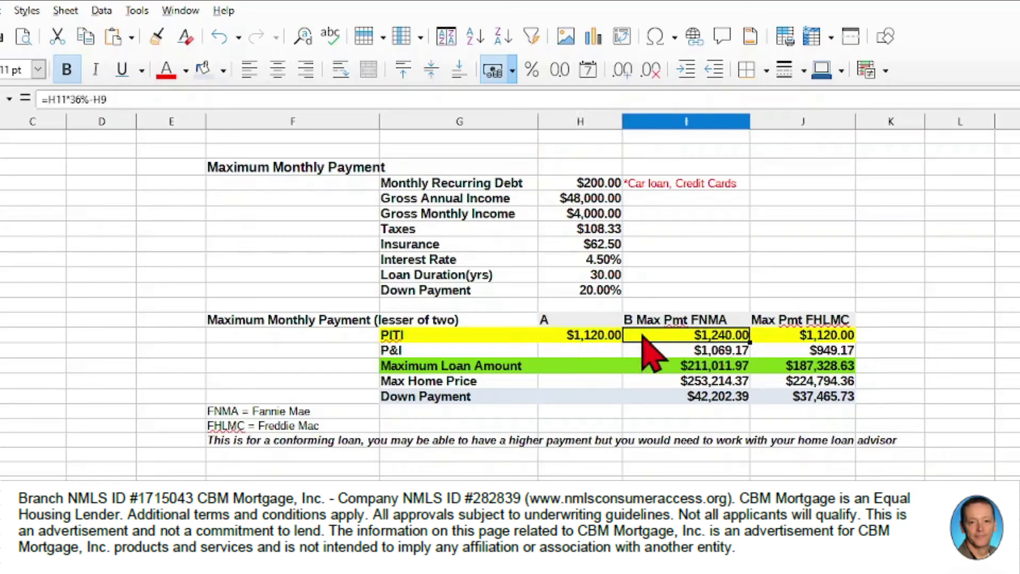
{"action": "left_click", "coordinate": [582, 333]}
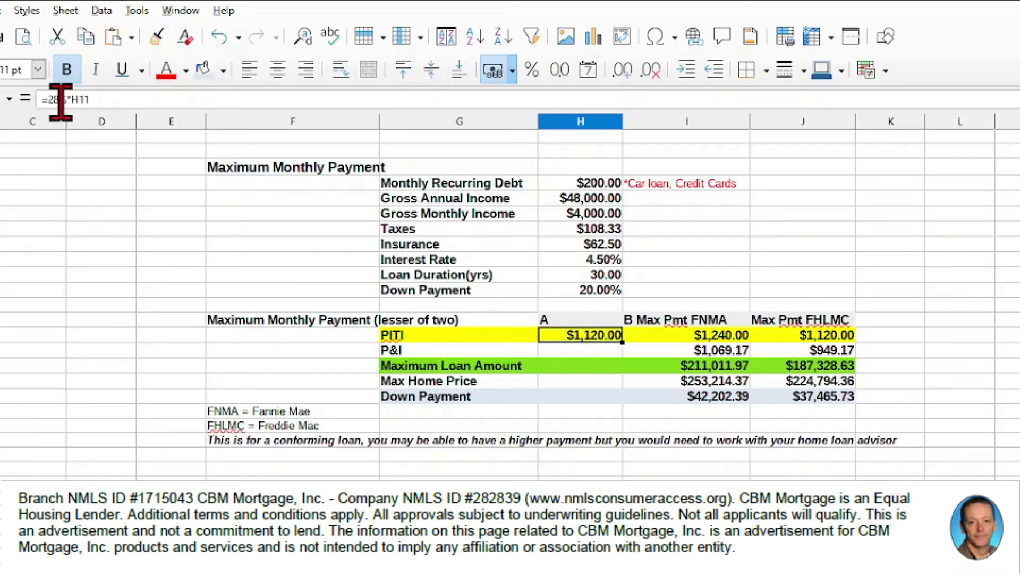
{"action": "left_click", "coordinate": [584, 215]}
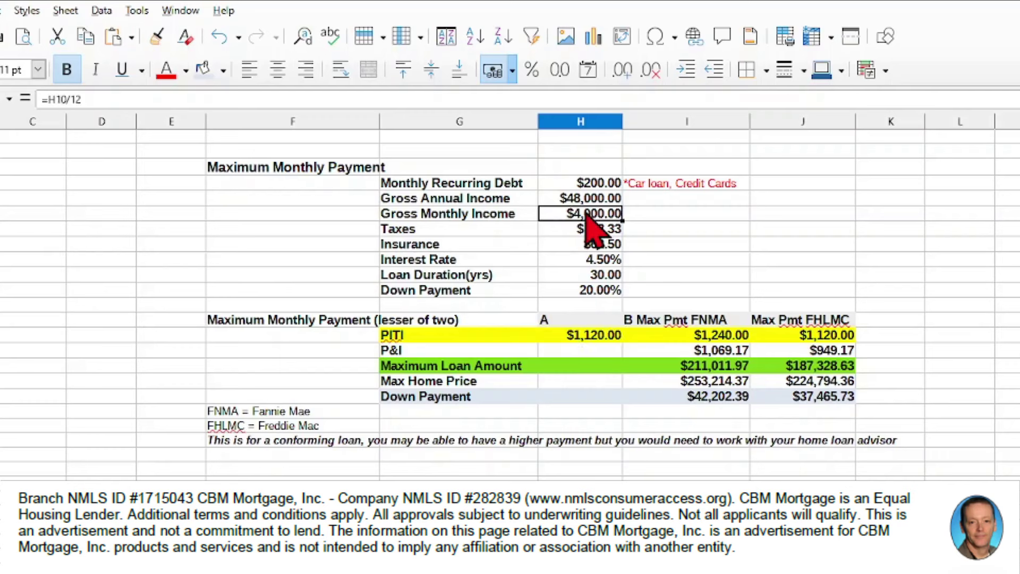
{"action": "left_click", "coordinate": [592, 339]}
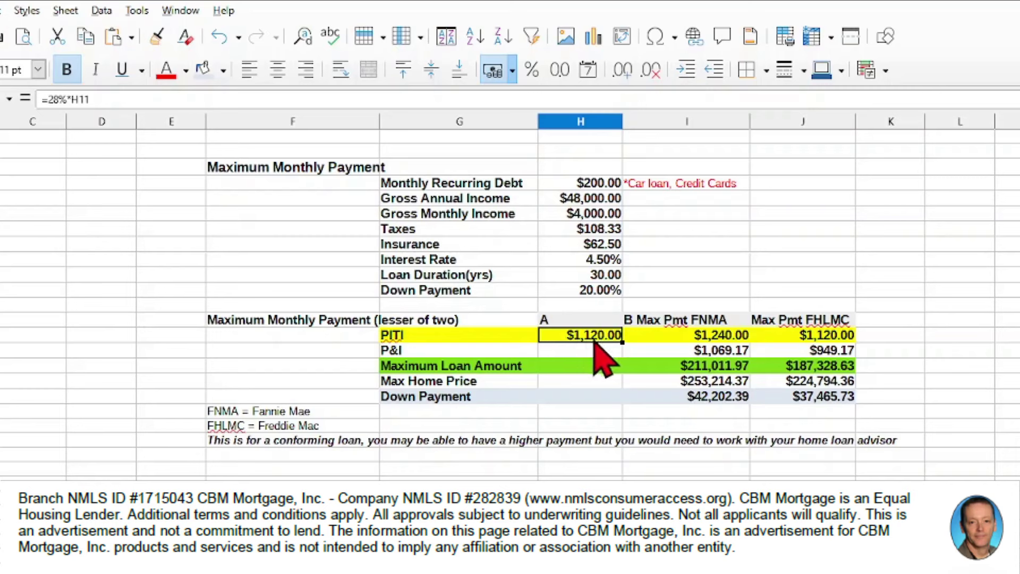
Inspect the 36% FNMA PITI formula, which subtracts recurring debt from Gross Monthly Income.
{"action": "left_click", "coordinate": [719, 337]}
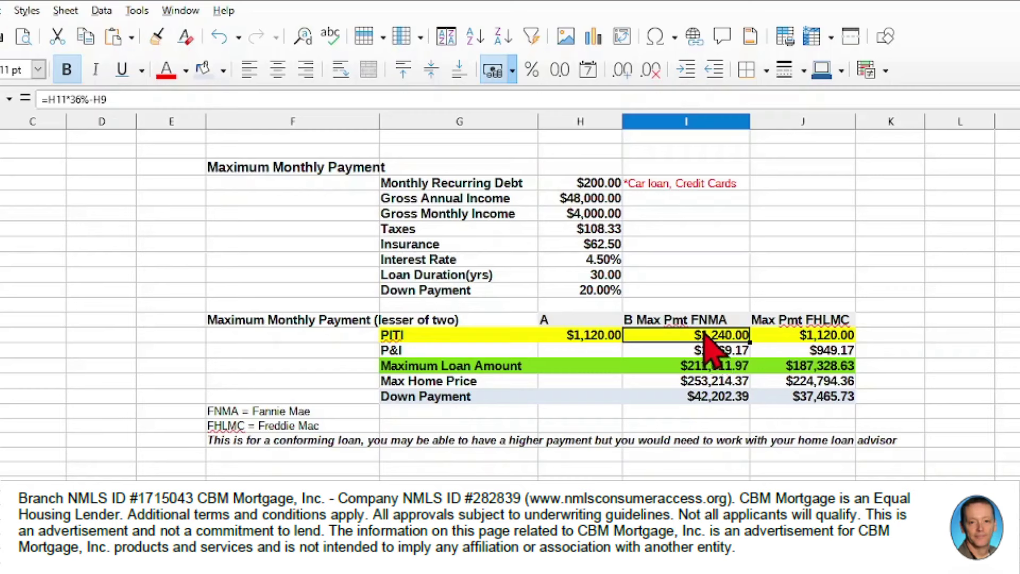
{"action": "left_click", "coordinate": [600, 212]}
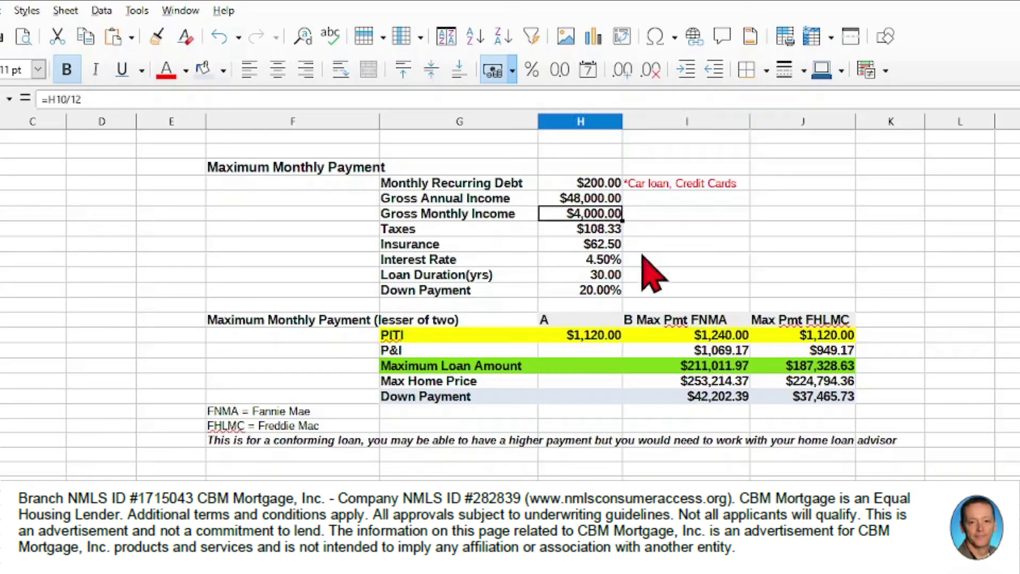
{"action": "left_click", "coordinate": [721, 334]}
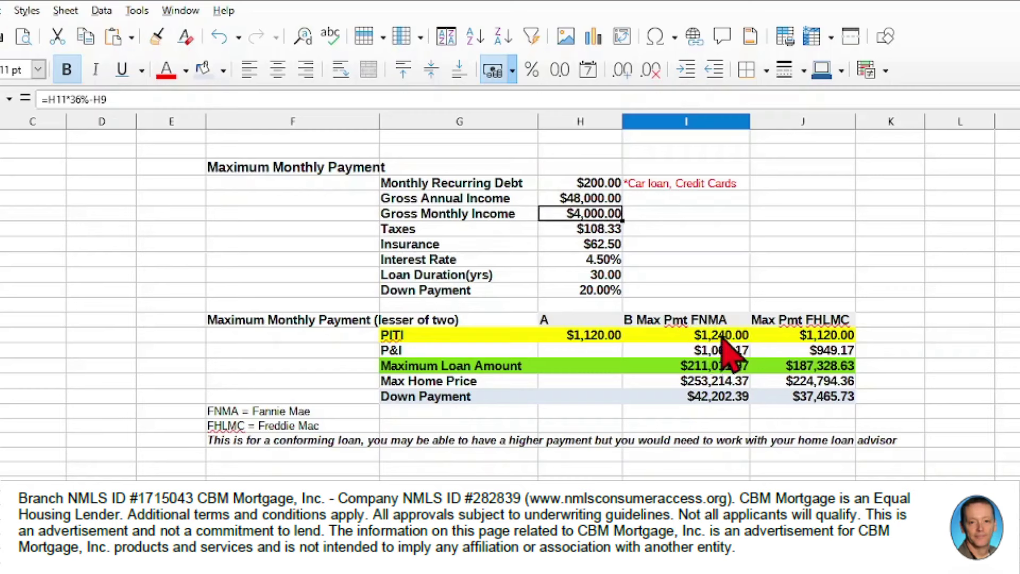
{"action": "left_click", "coordinate": [604, 182]}
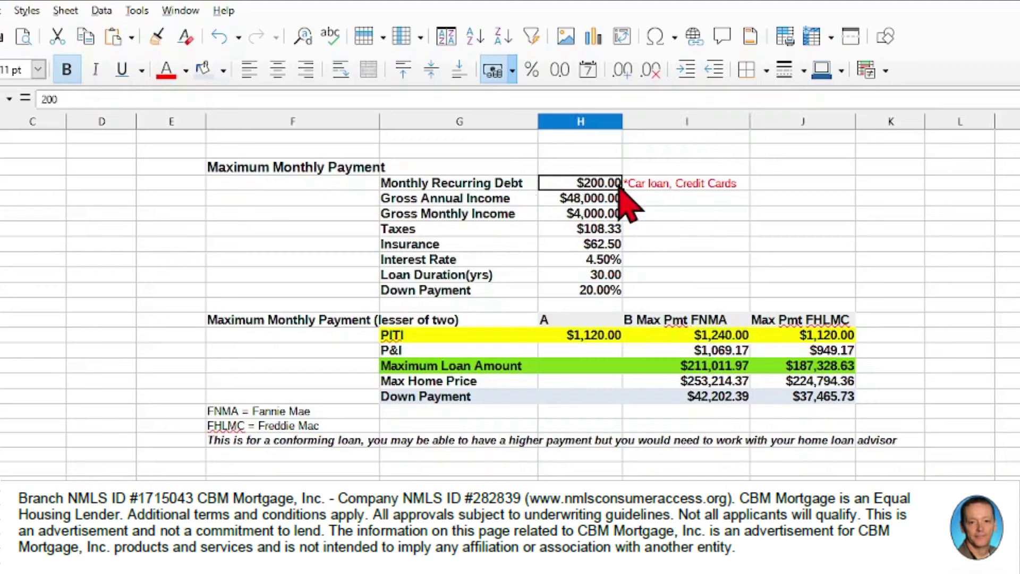
{"action": "left_click", "coordinate": [710, 340]}
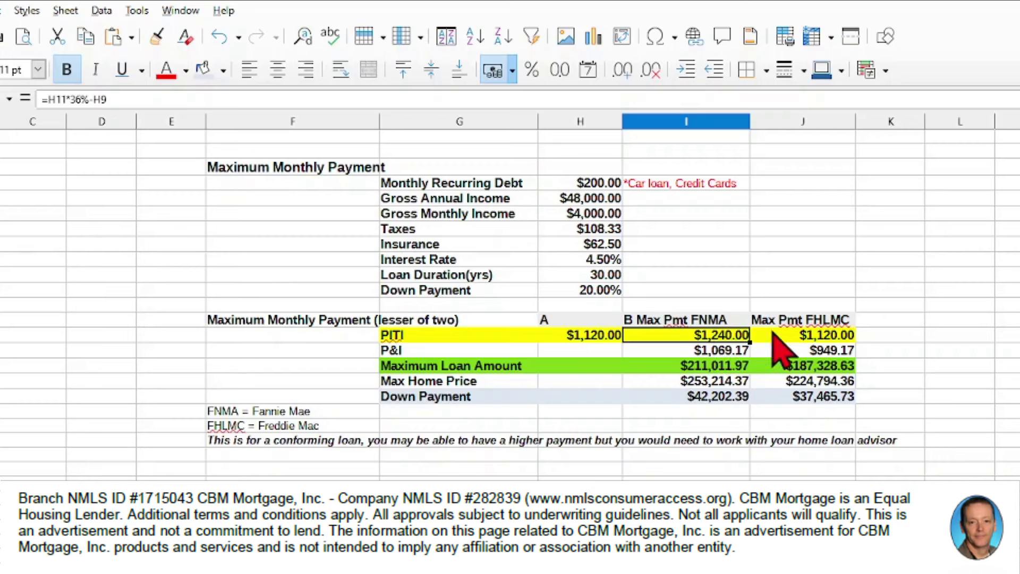
Review the FHLMC lesser-of-two PITI formula alongside the Taxes and Insurance calculations.
{"action": "left_click", "coordinate": [805, 340]}
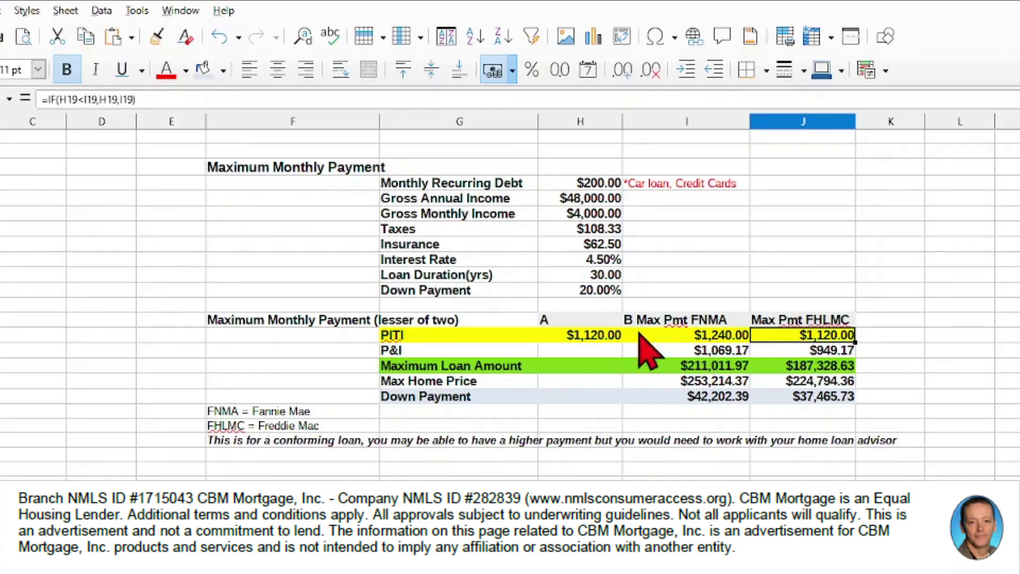
{"action": "left_click", "coordinate": [590, 228]}
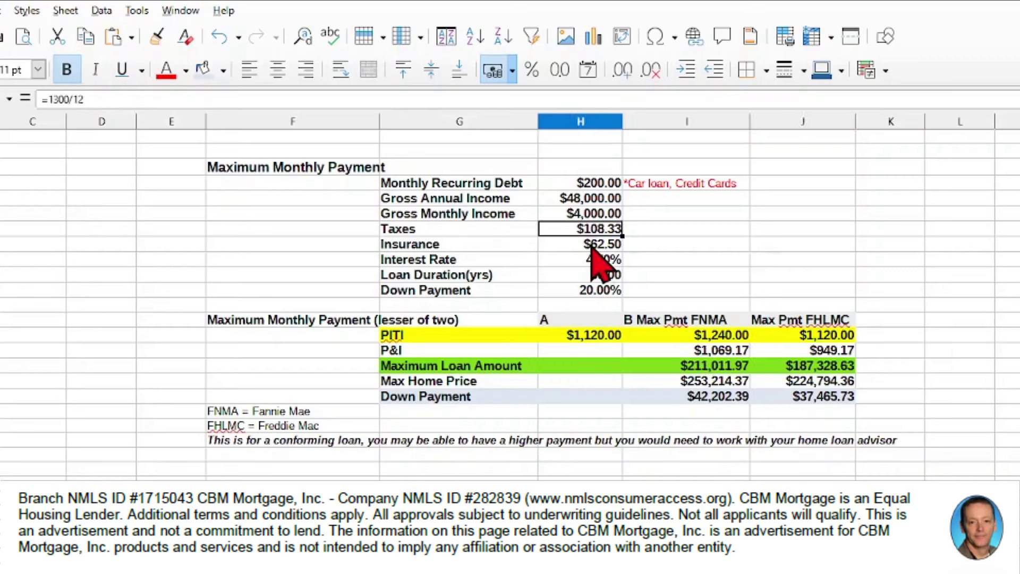
{"action": "left_click", "coordinate": [593, 248]}
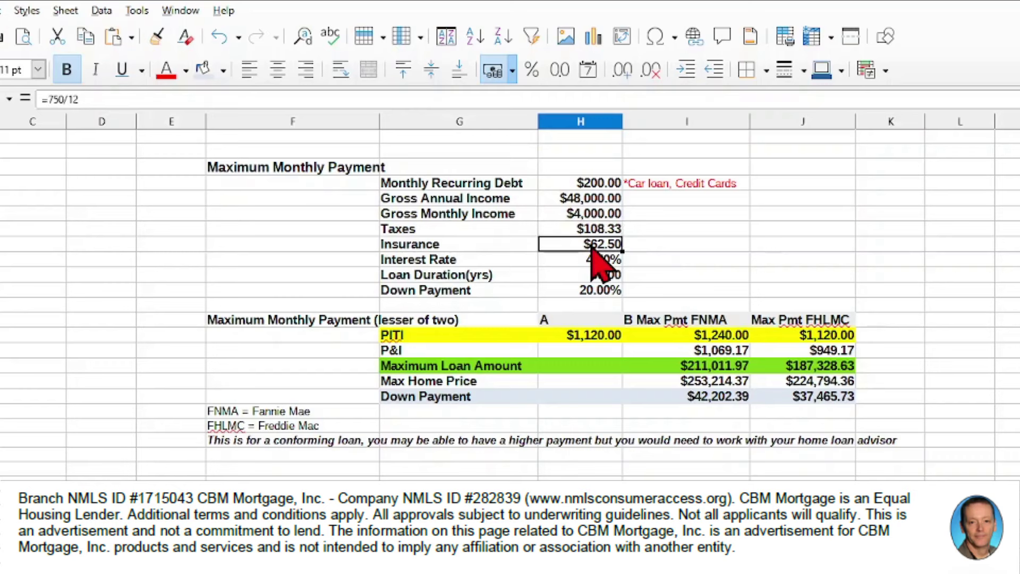
{"action": "left_click", "coordinate": [826, 335]}
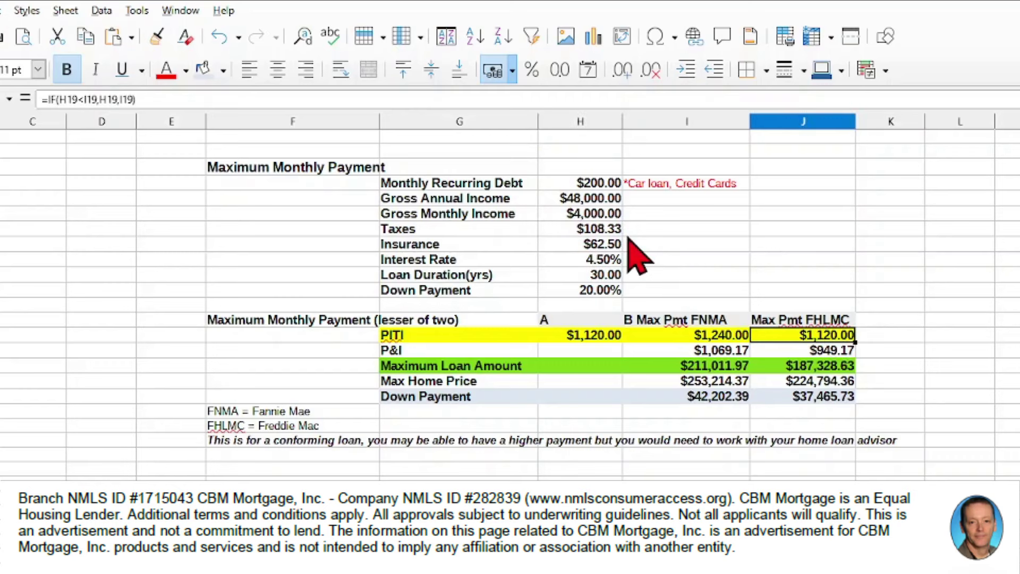
Compare the FHLMC and FNMA P&I formulas against their PITI formulas.
{"action": "left_click", "coordinate": [810, 352]}
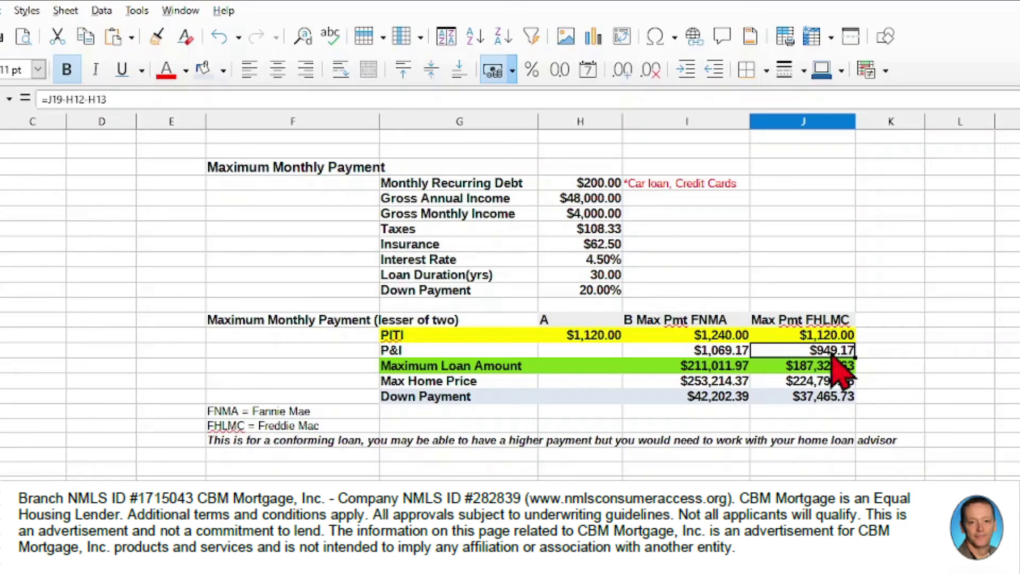
{"action": "left_click", "coordinate": [715, 351]}
{"action": "left_click", "coordinate": [811, 351]}
{"action": "left_click", "coordinate": [717, 351]}
{"action": "left_click", "coordinate": [818, 351]}
{"action": "left_click", "coordinate": [713, 338]}
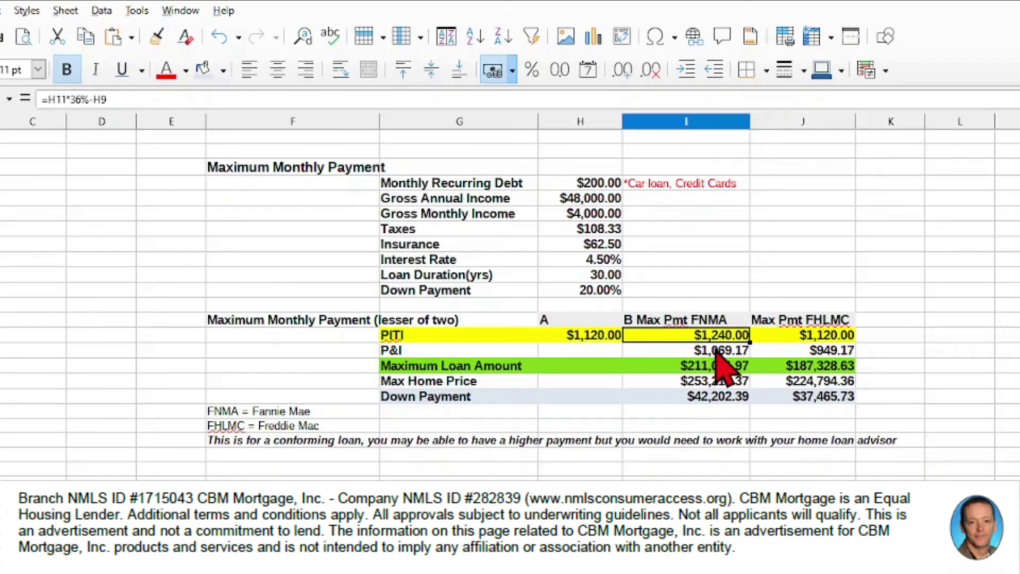
{"action": "left_click", "coordinate": [731, 352]}
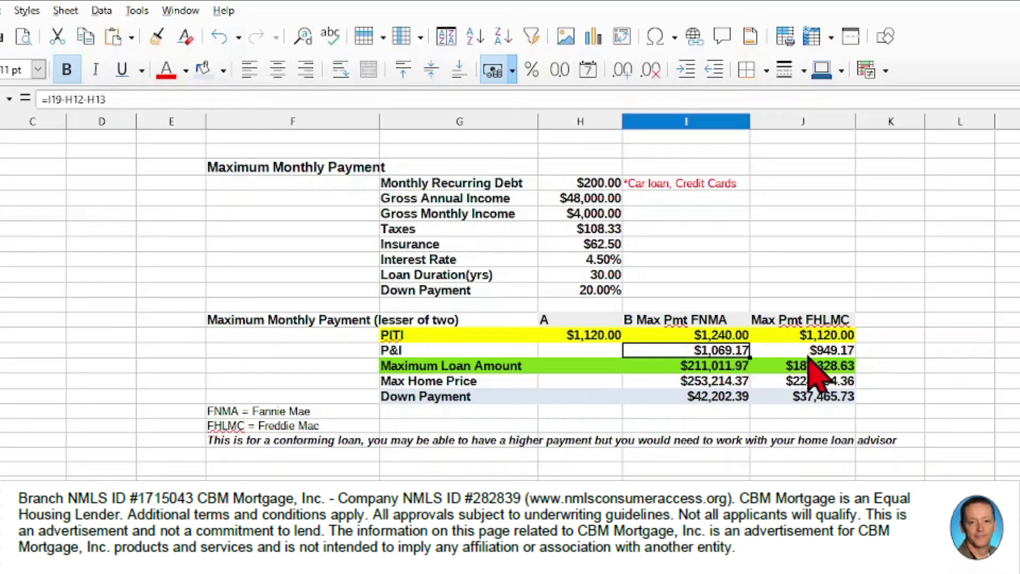
Trace the FHLMC P&I back to its PITI minus the Taxes and Insurance amounts.
{"action": "left_click", "coordinate": [812, 338]}
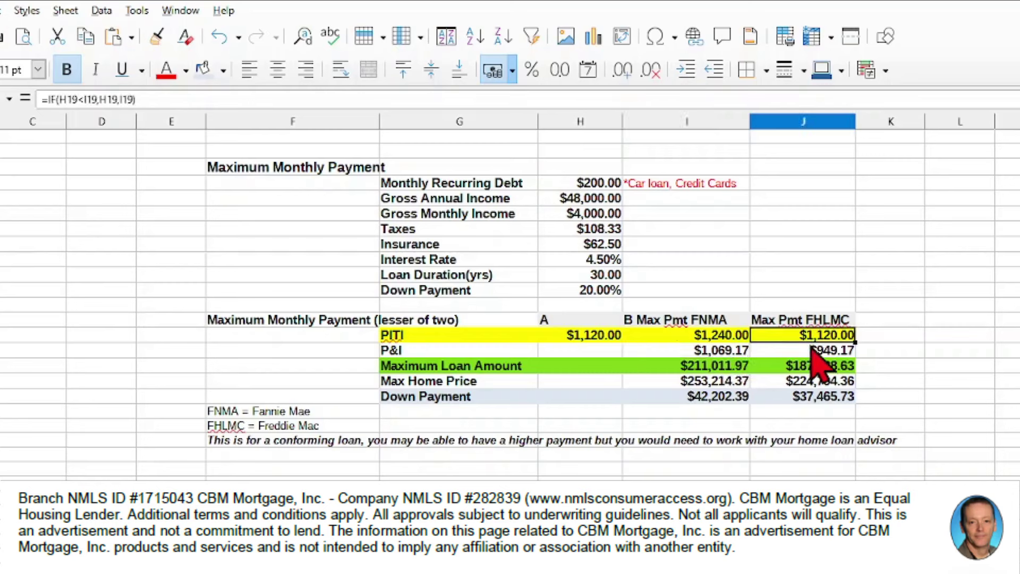
{"action": "left_click", "coordinate": [811, 351]}
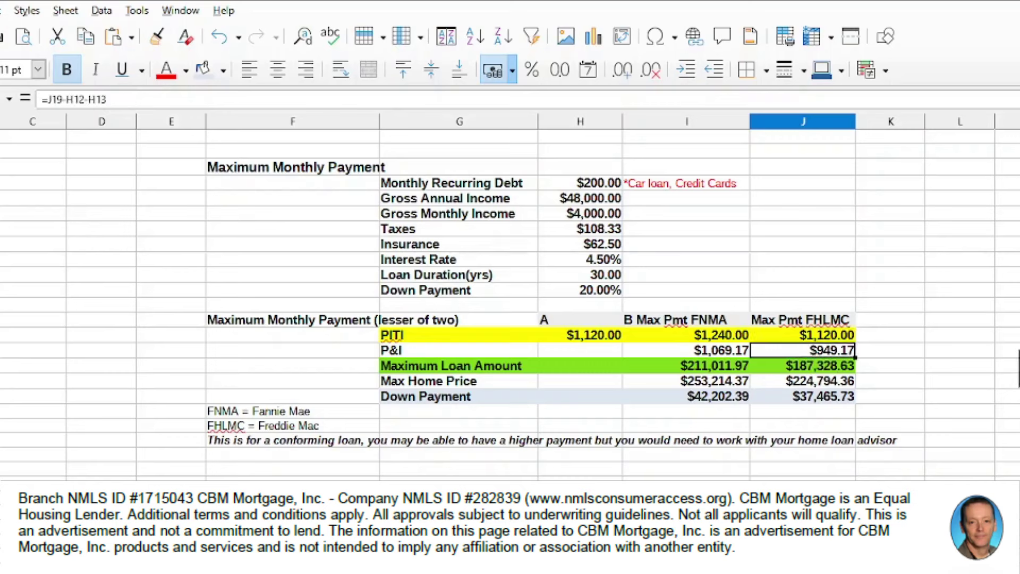
{"action": "left_click", "coordinate": [827, 338]}
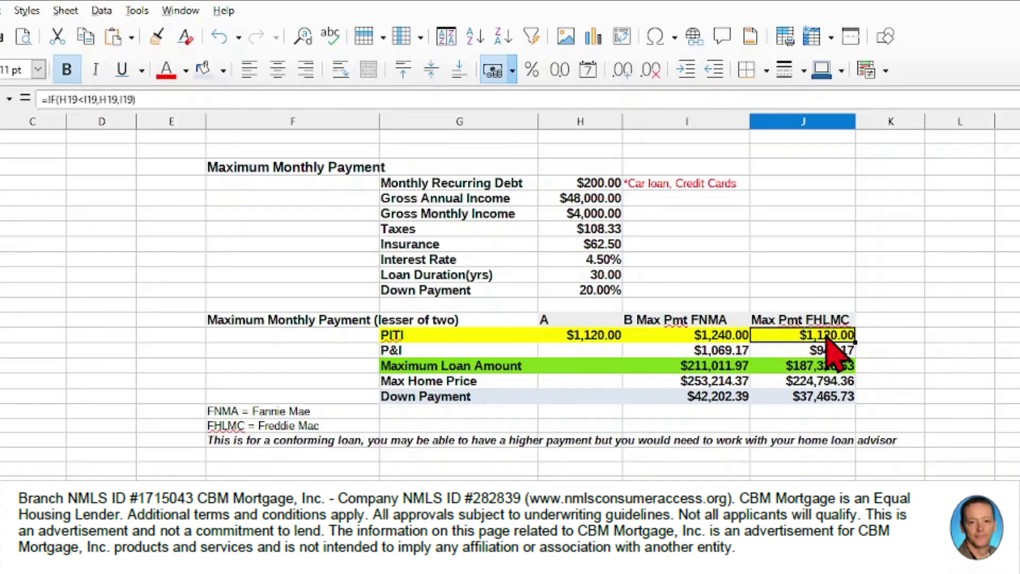
{"action": "left_click", "coordinate": [827, 350]}
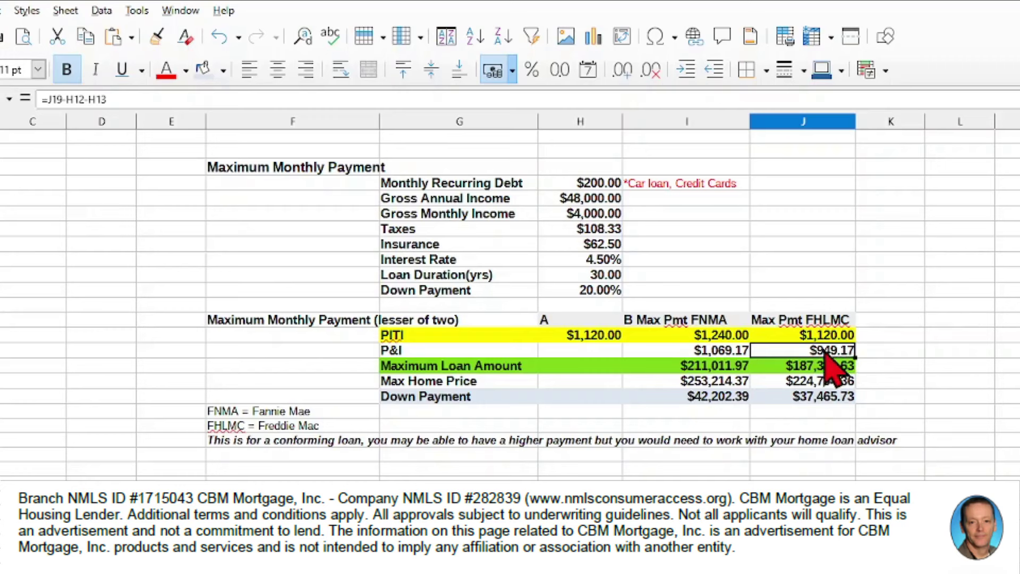
{"action": "left_click", "coordinate": [610, 227]}
{"action": "left_click", "coordinate": [598, 246]}
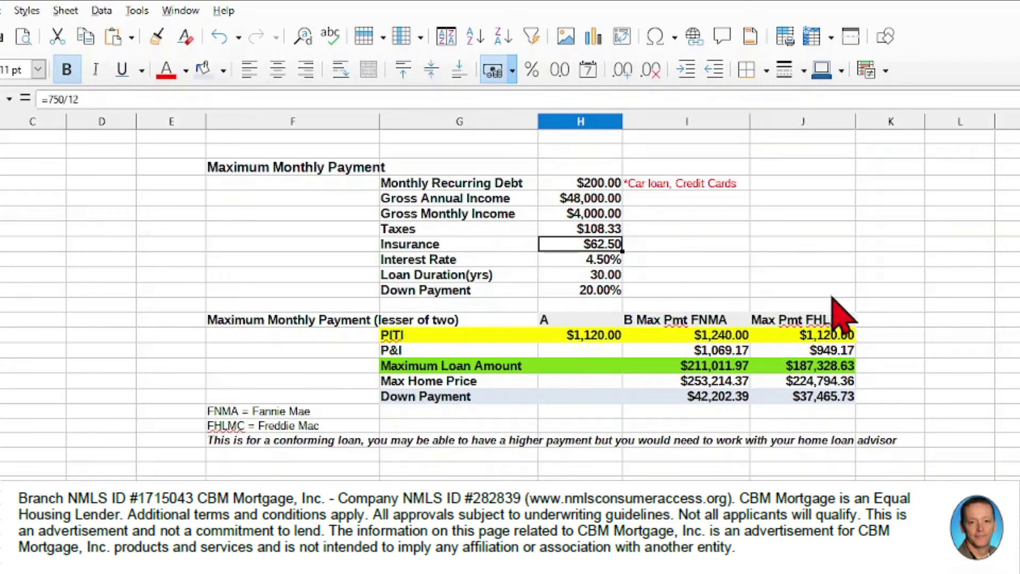
{"action": "left_click", "coordinate": [834, 350]}
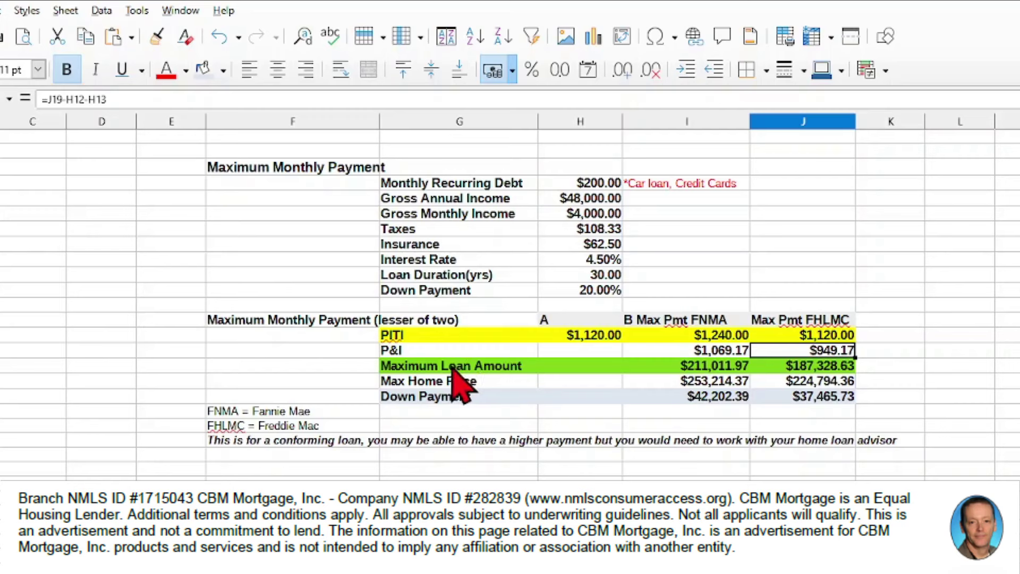
Inspect the PV formula for the FHLMC maximum loan and its Interest Rate input.
{"action": "left_click", "coordinate": [807, 372]}
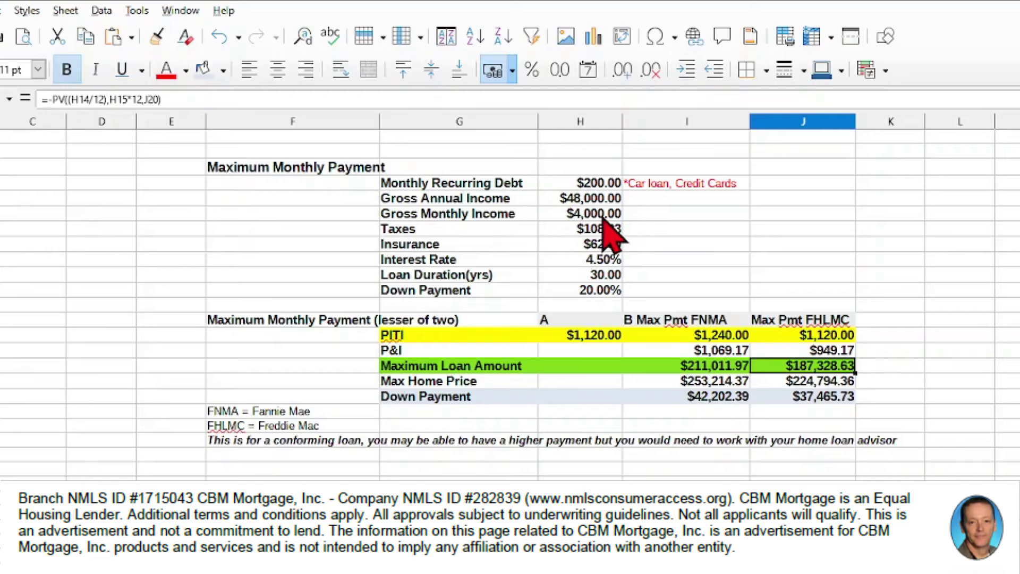
{"action": "left_click", "coordinate": [611, 259]}
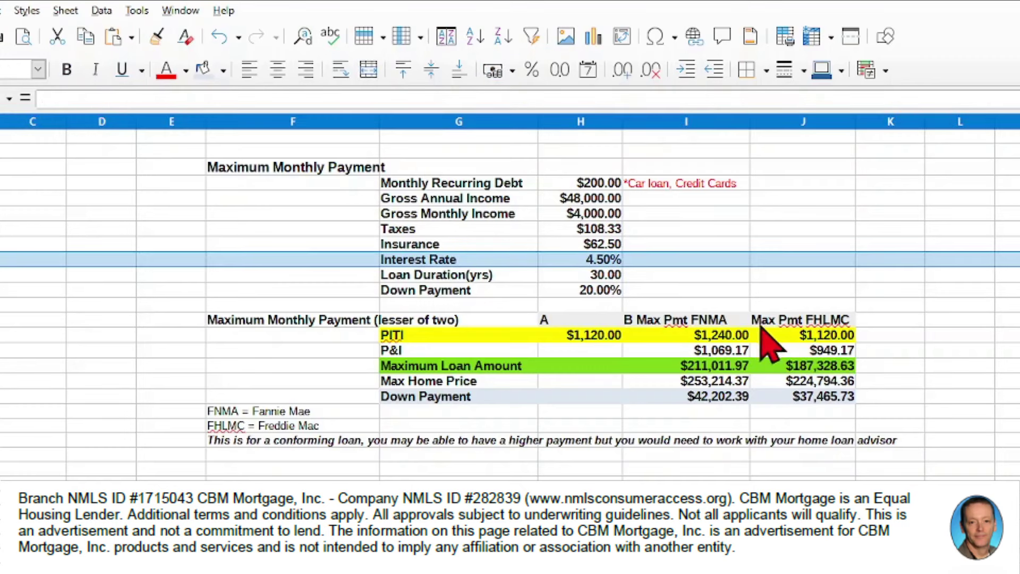
{"action": "left_click", "coordinate": [792, 367]}
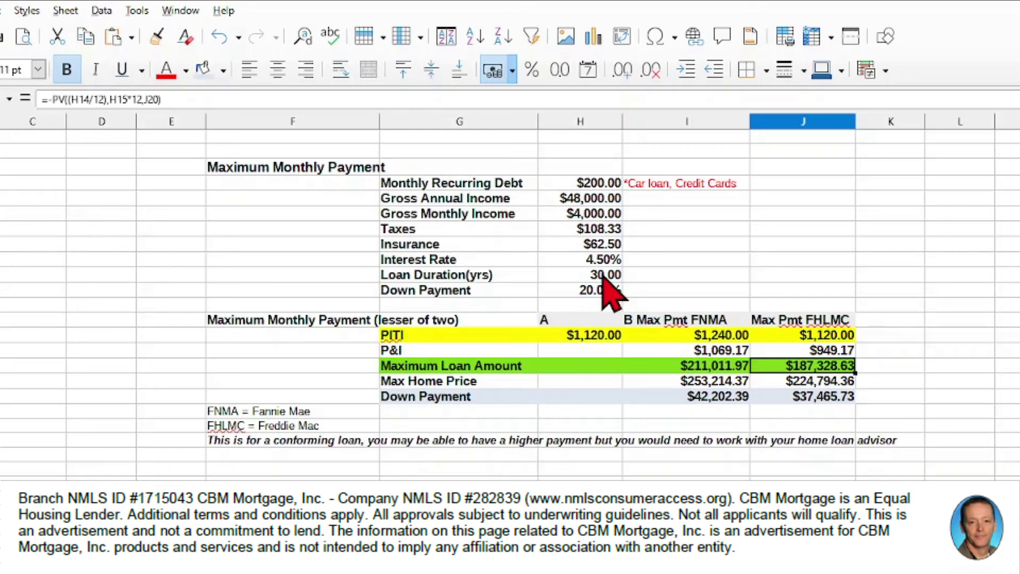
{"action": "left_click", "coordinate": [820, 352]}
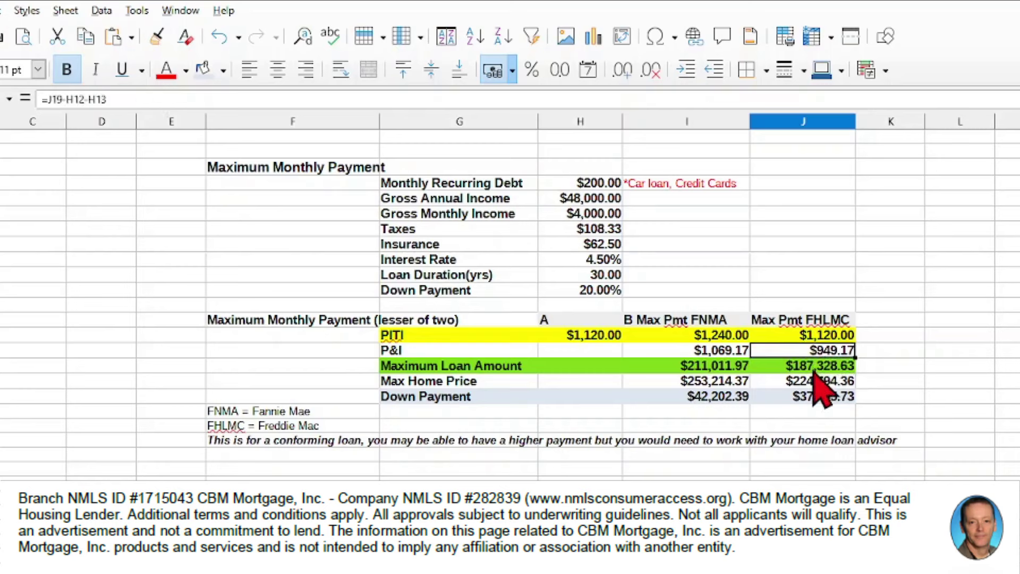
{"action": "left_click", "coordinate": [811, 370]}
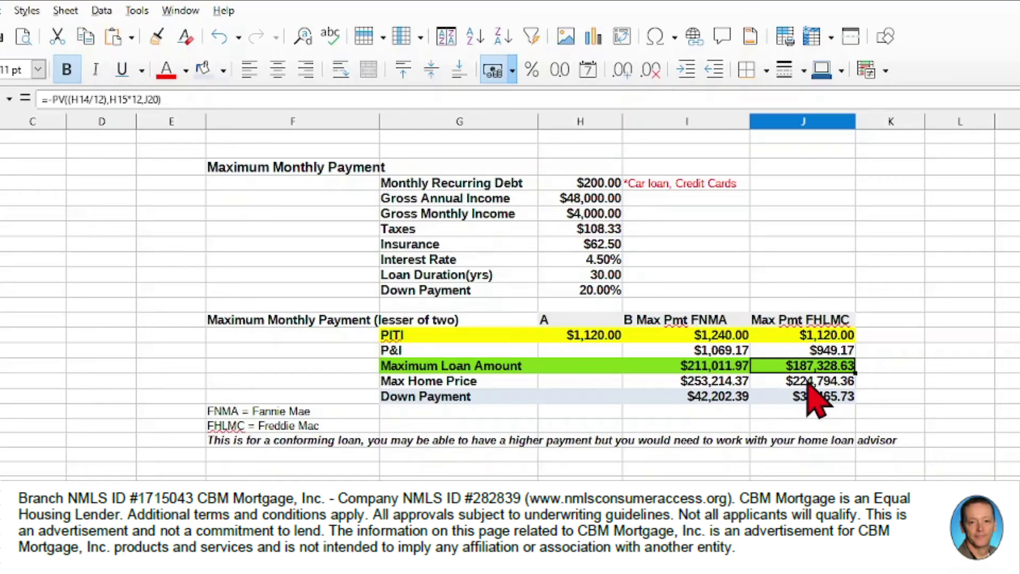
Review the Max Home Price formulas, now loan divided by (100%-H16), for FHLMC and FNMA.
{"action": "left_click", "coordinate": [807, 382]}
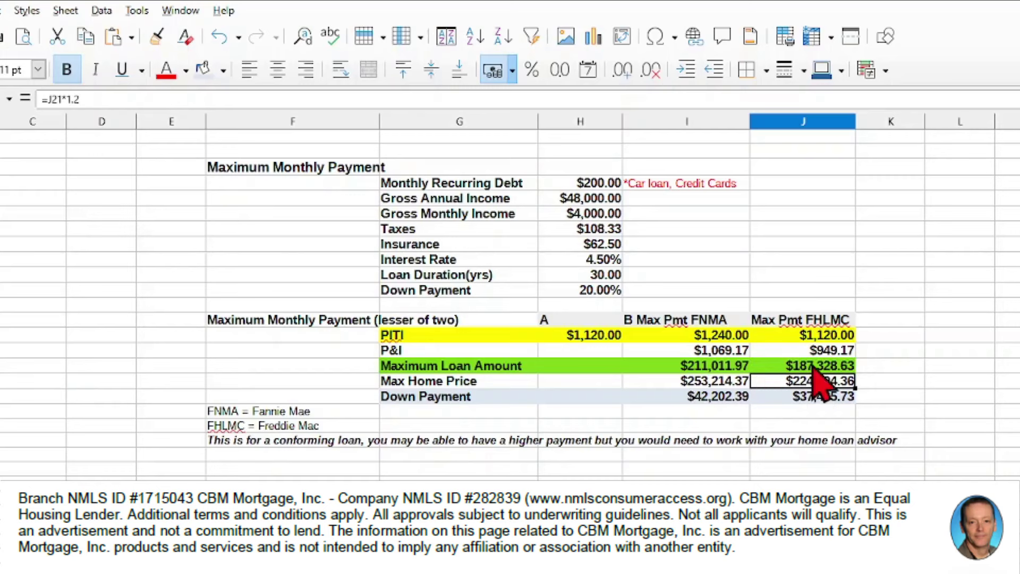
{"action": "left_click", "coordinate": [812, 365]}
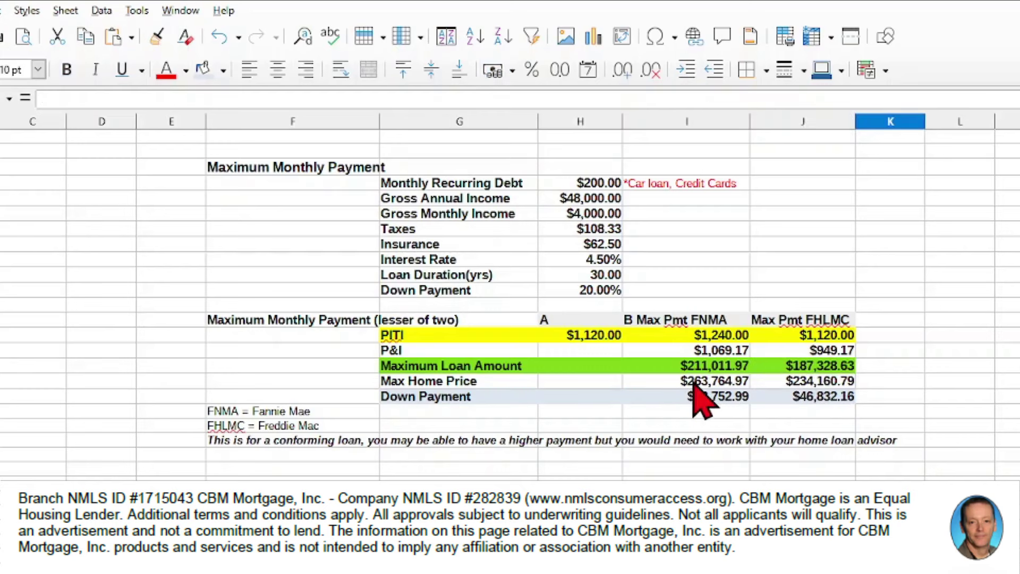
{"action": "left_click", "coordinate": [693, 382]}
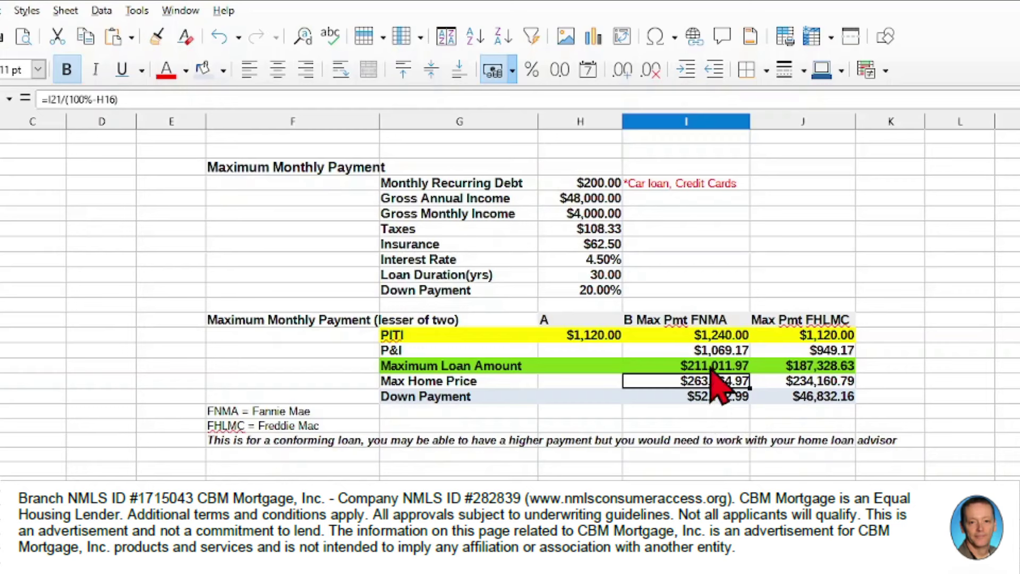
{"action": "left_click", "coordinate": [710, 397]}
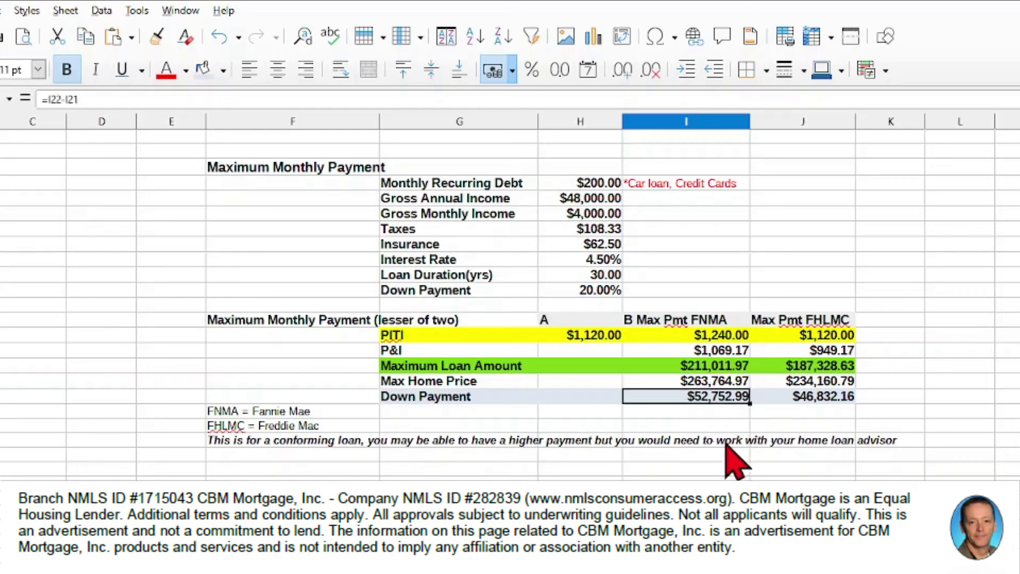
{"action": "left_click", "coordinate": [811, 396]}
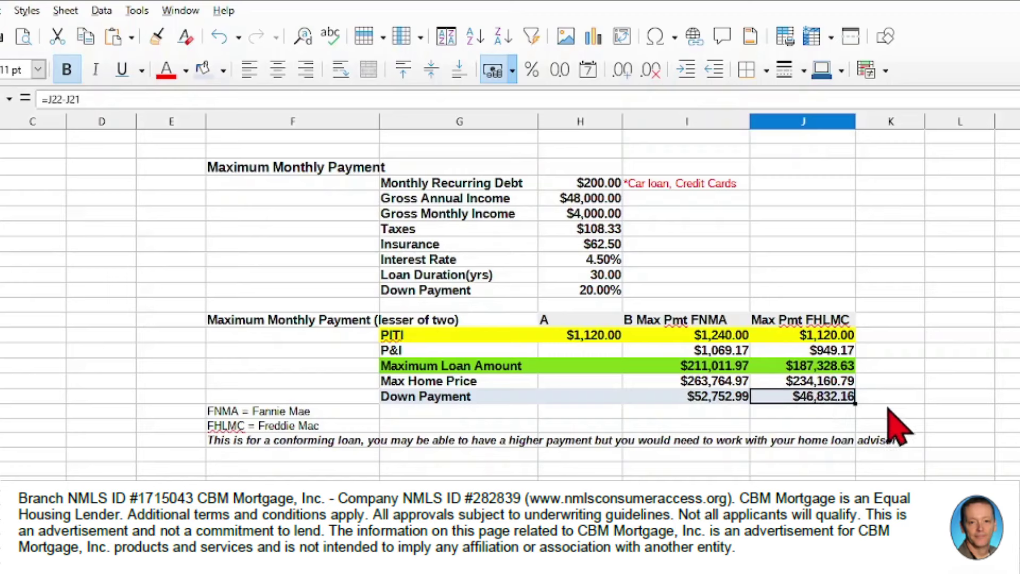
{"action": "left_click", "coordinate": [802, 384]}
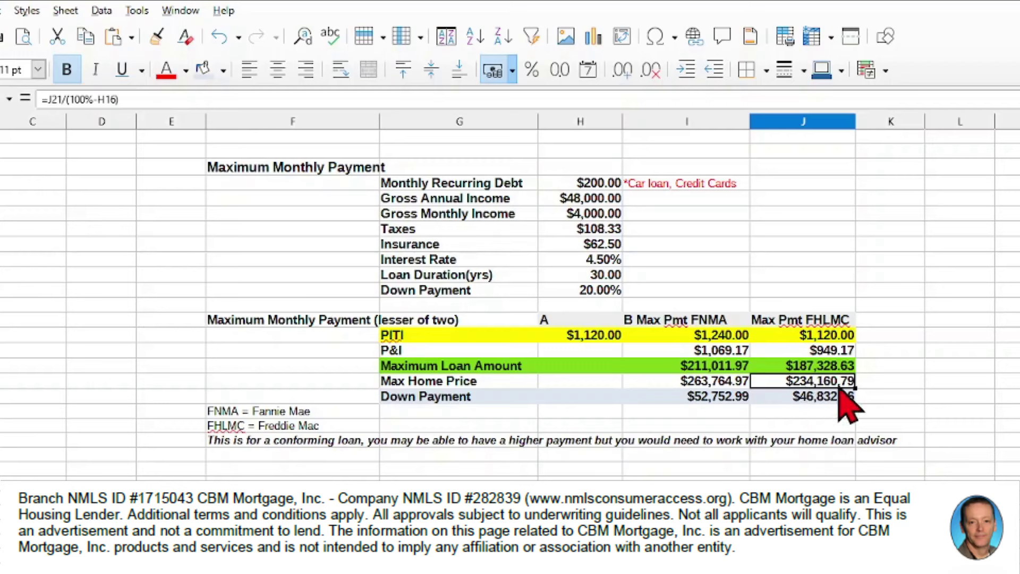
{"action": "left_click", "coordinate": [943, 381]}
{"action": "left_click", "coordinate": [795, 381]}
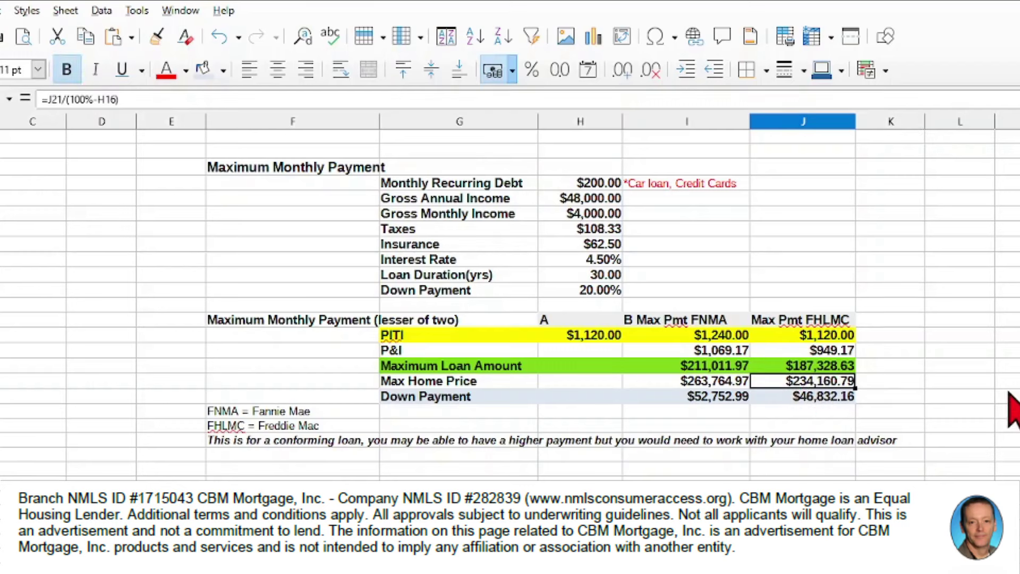